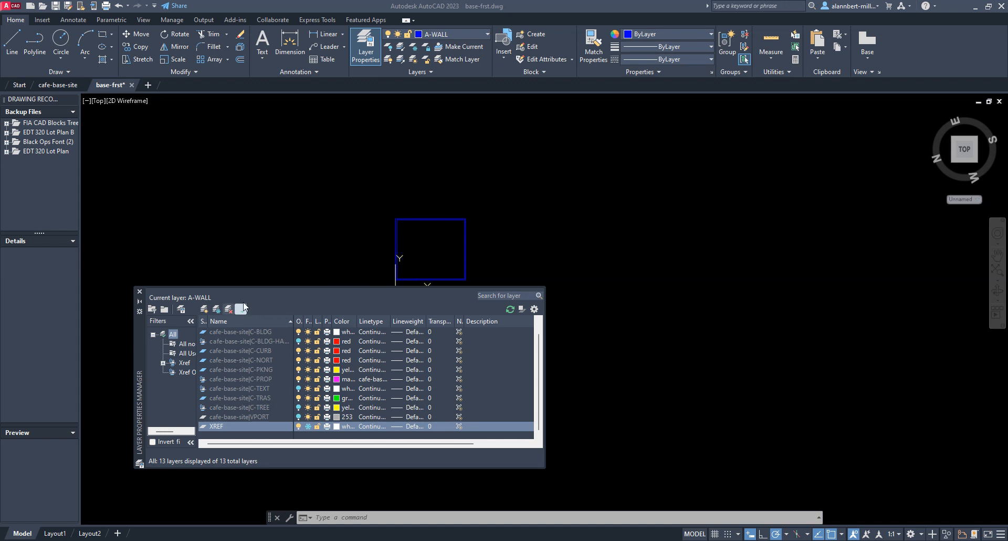
# Step: Create a new layer named A-GRID
pyautogui.moveTo(136, 347); pyautogui.dragTo(140, 369)
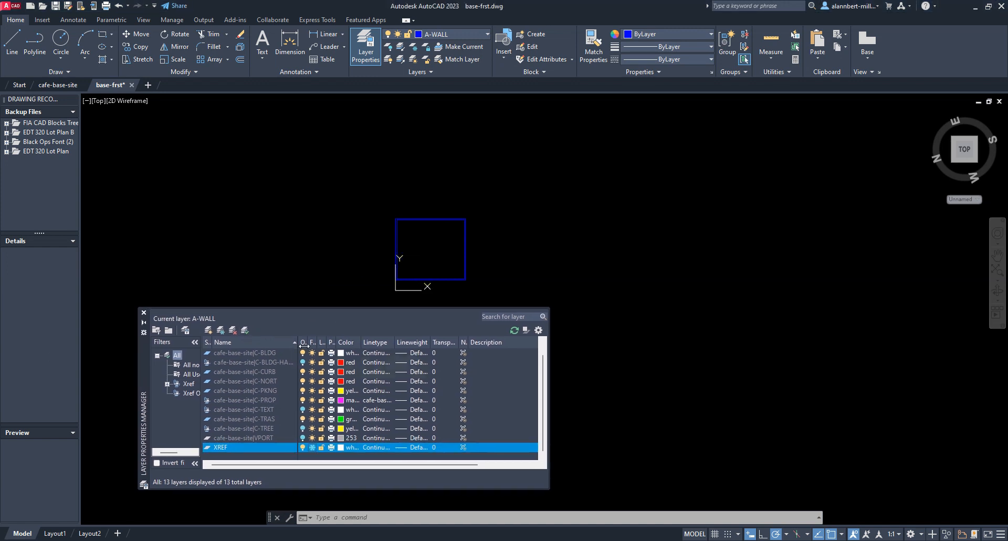
pyautogui.click(209, 331)
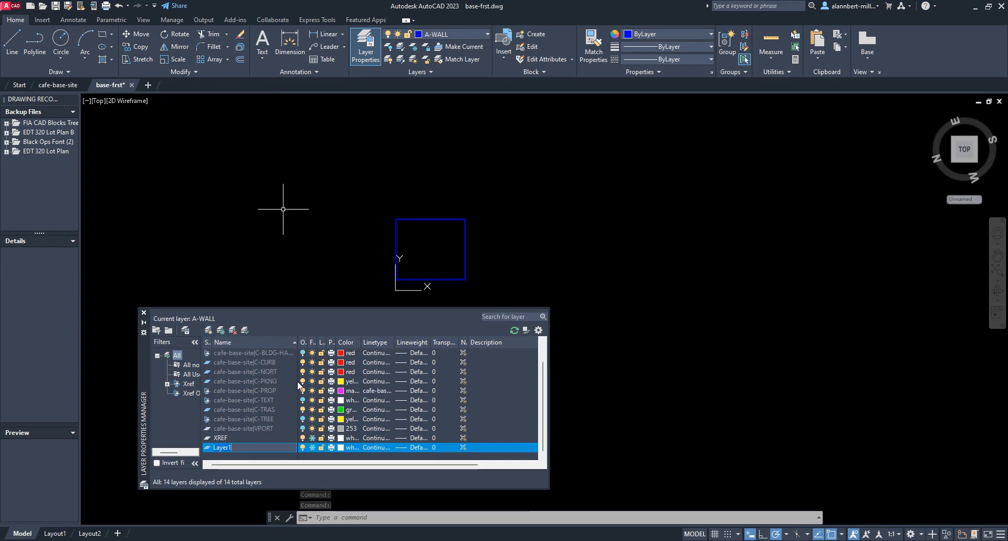
pyautogui.write('A-GRID')
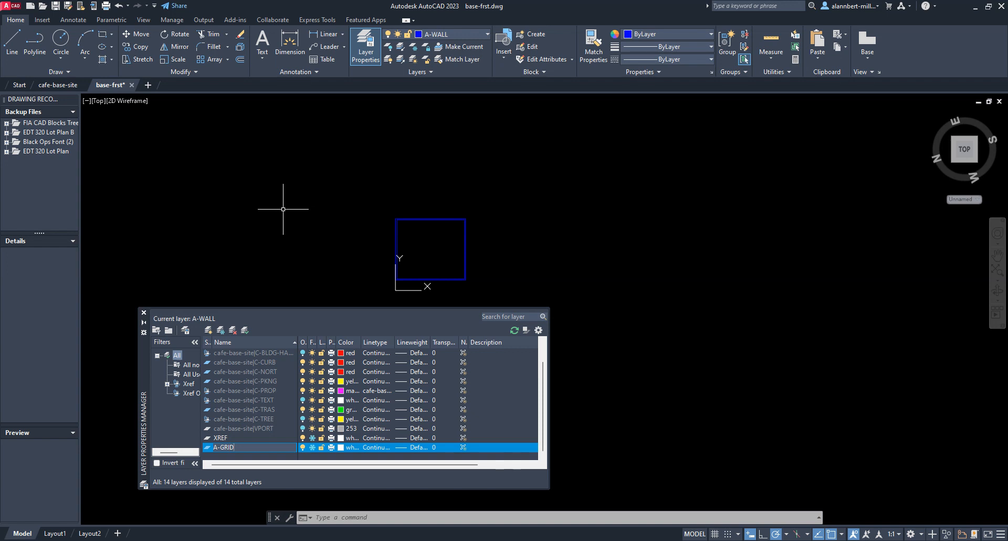
pyautogui.press('Home')
pyautogui.press('Return')
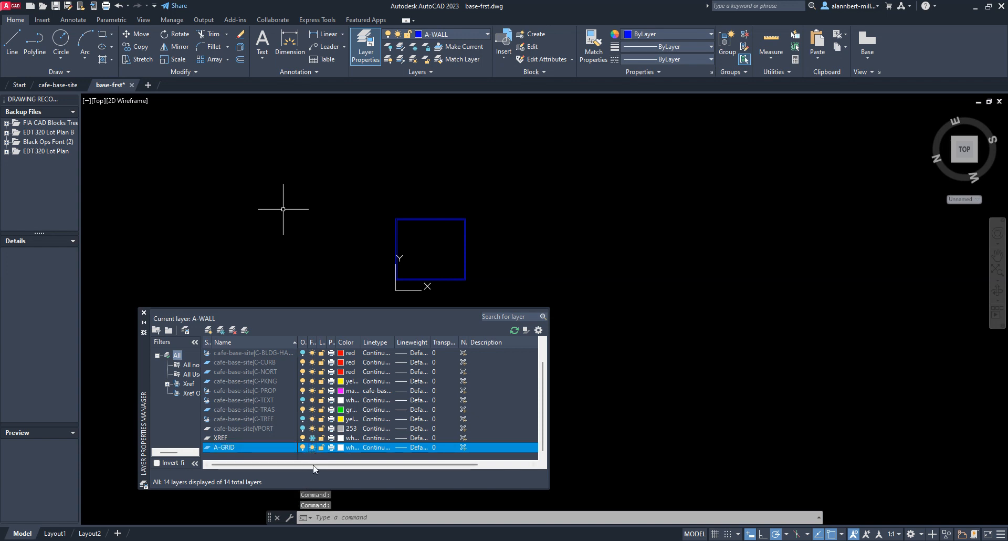
# Step: Set the A-GRID layer's color to green and make A-GRID the current layer
pyautogui.click(341, 448)
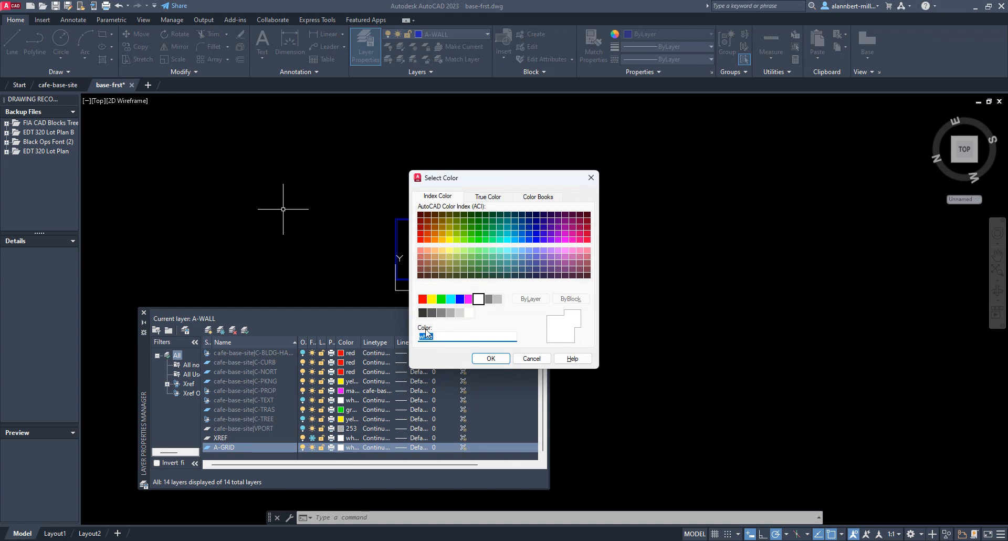
pyautogui.click(441, 299)
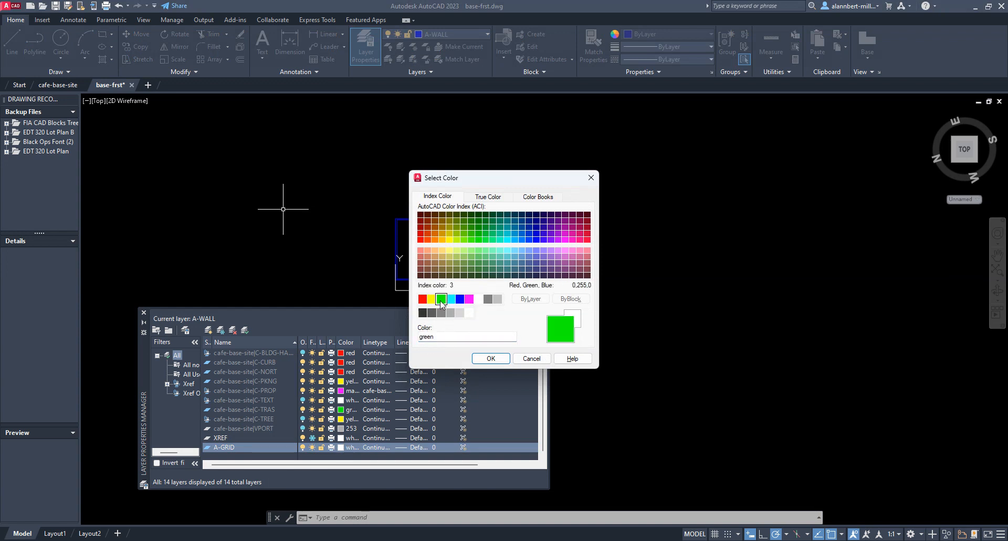
pyautogui.click(489, 359)
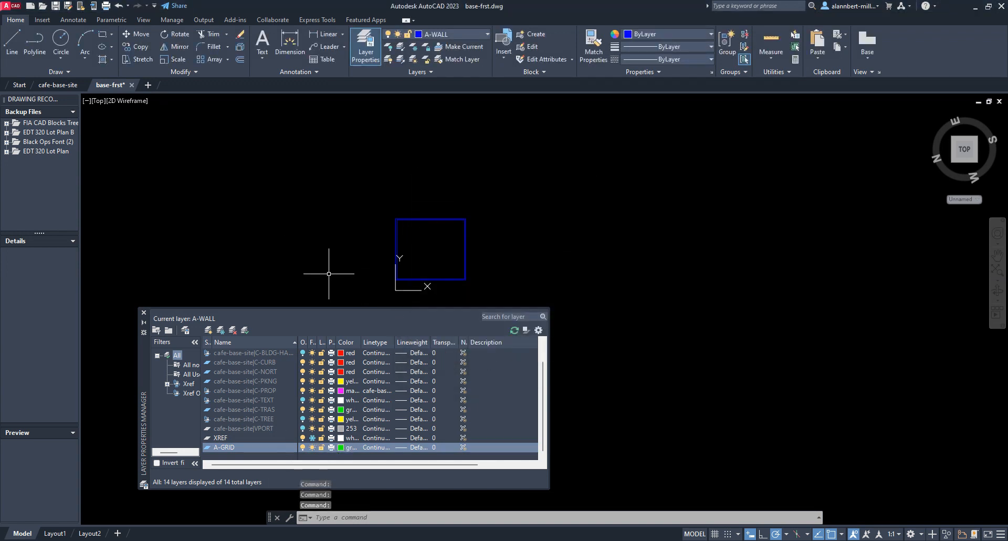
pyautogui.click(467, 32)
pyautogui.click(449, 59)
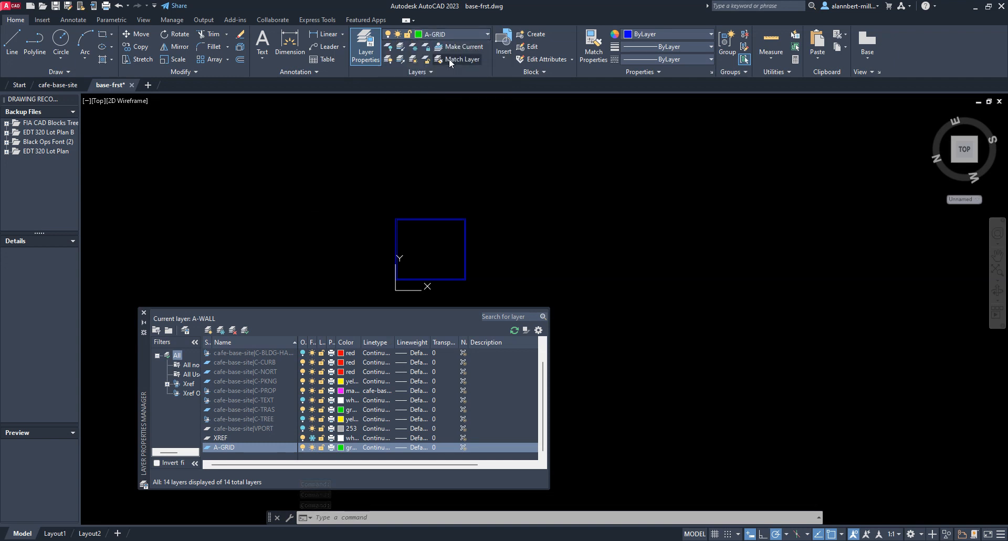
# Step: Draw a vertical grid line from the building's lower-left outer corner up along the left wall, ending beyond the upper wall
pyautogui.click(12, 41)
pyautogui.scroll(9, 398, 280)
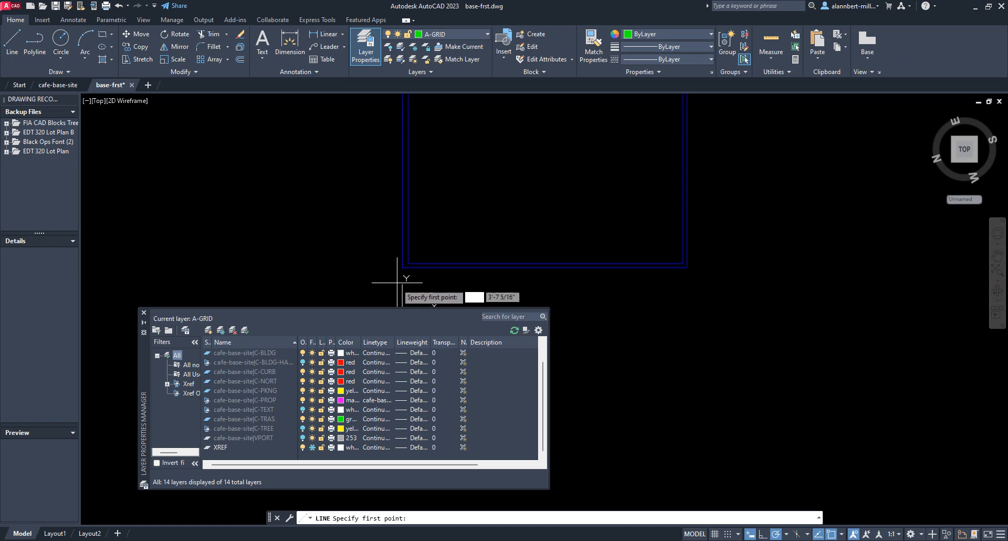
pyautogui.click(405, 272)
pyautogui.scroll(-11, 403, 271)
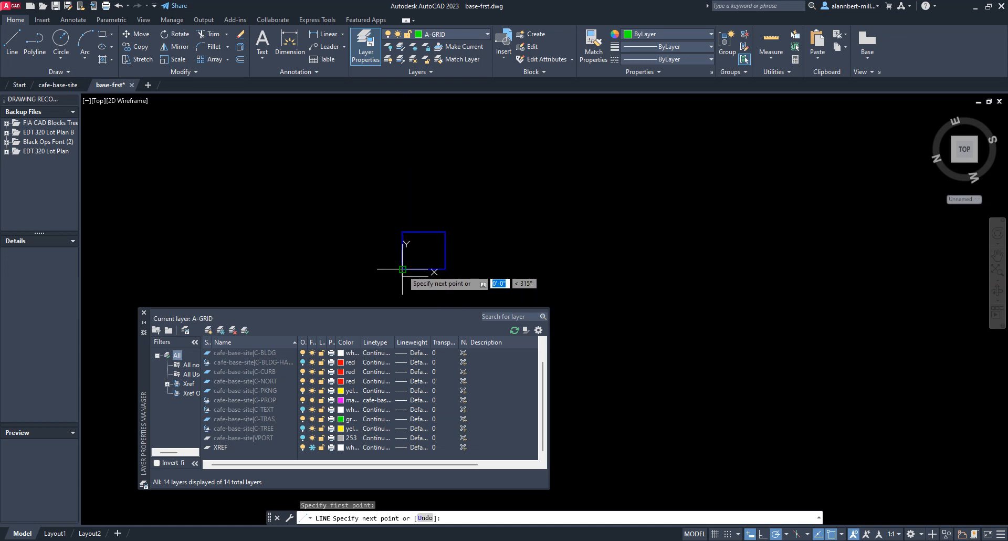
pyautogui.click(402, 217)
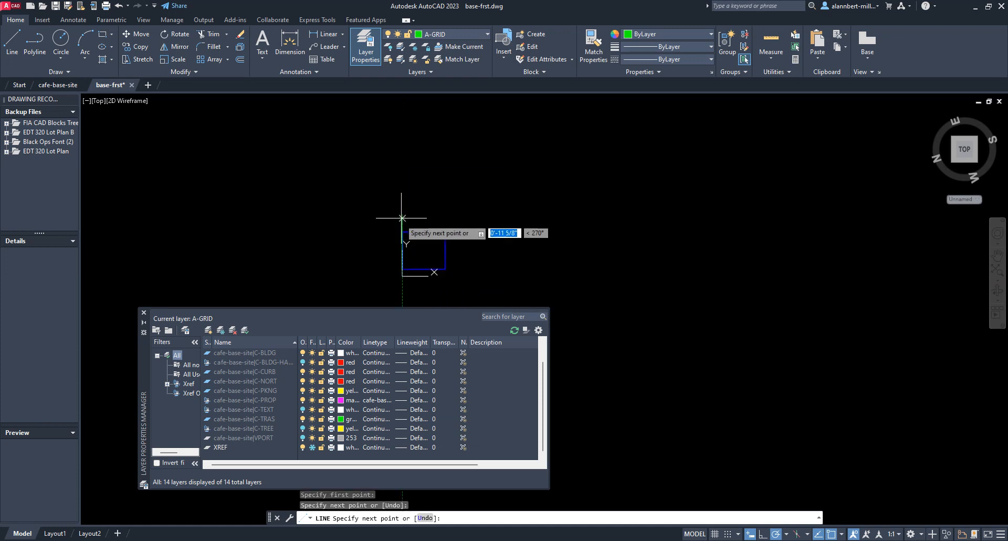
pyautogui.press('Escape')
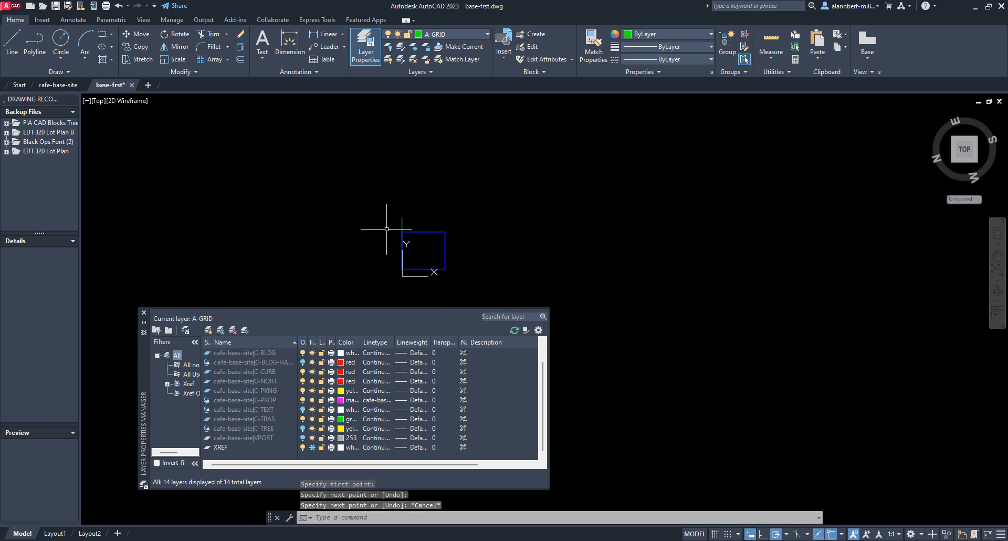
# Step: Load the CENTER linetype from acad.lin into the drawing
pyautogui.scroll(4, 387, 229)
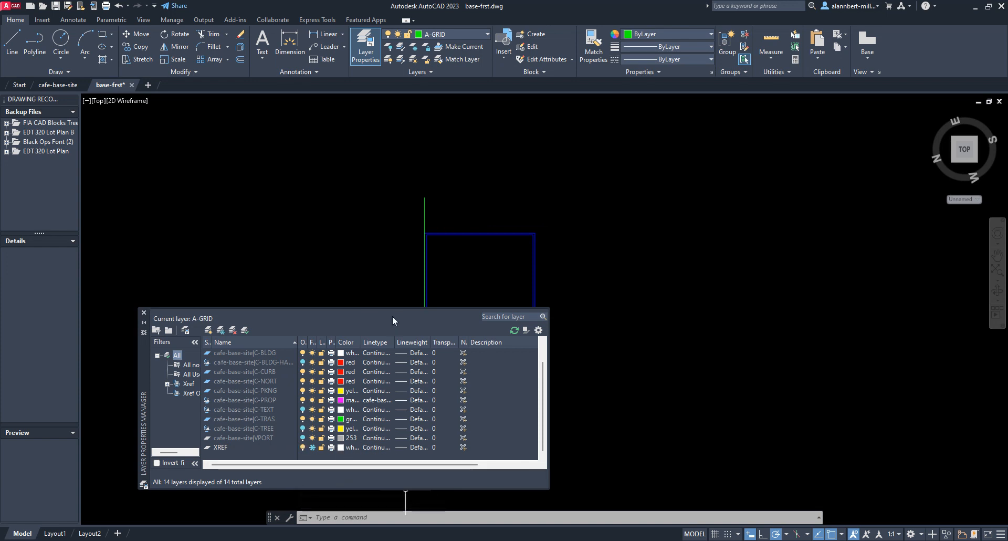
pyautogui.scroll(1, 308, 405)
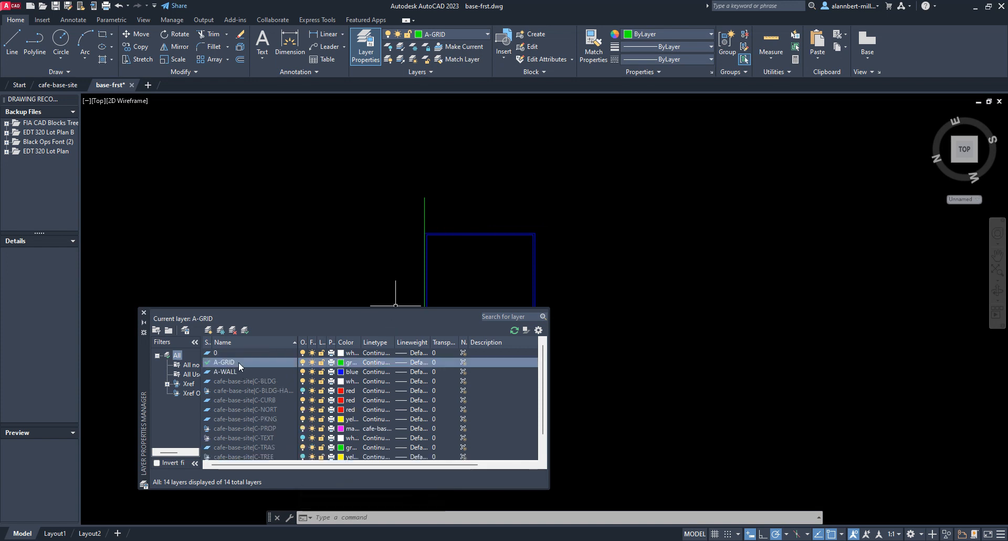
pyautogui.click(424, 218)
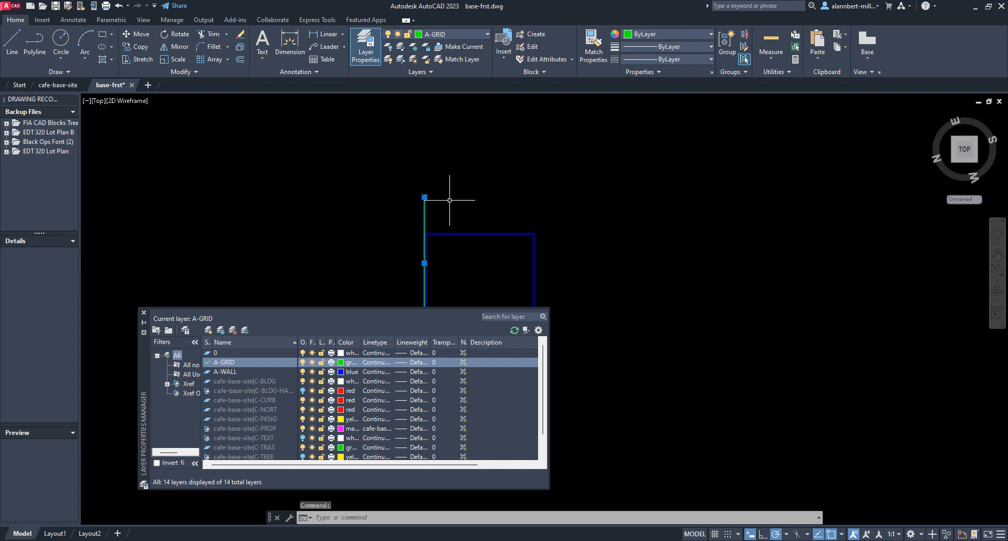
pyautogui.click(645, 59)
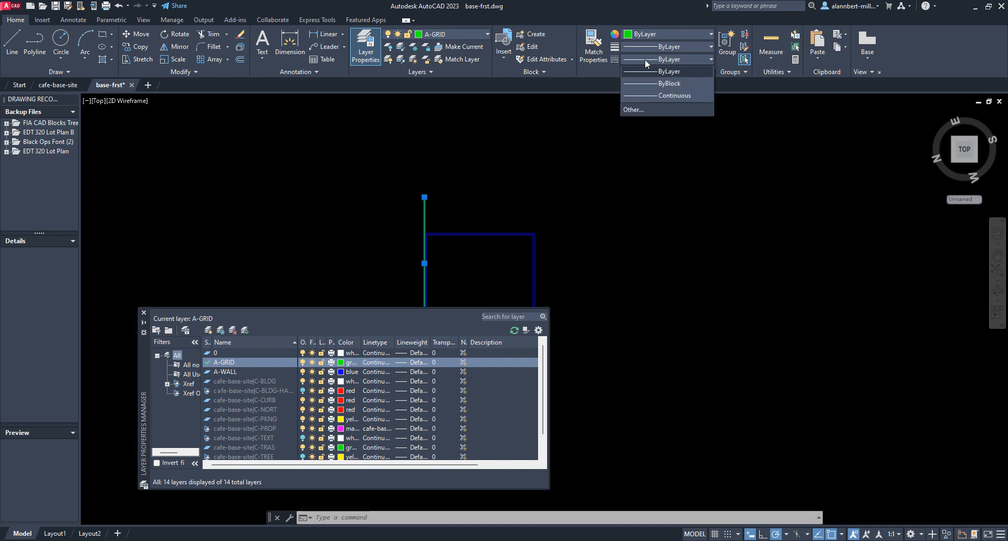
pyautogui.click(635, 109)
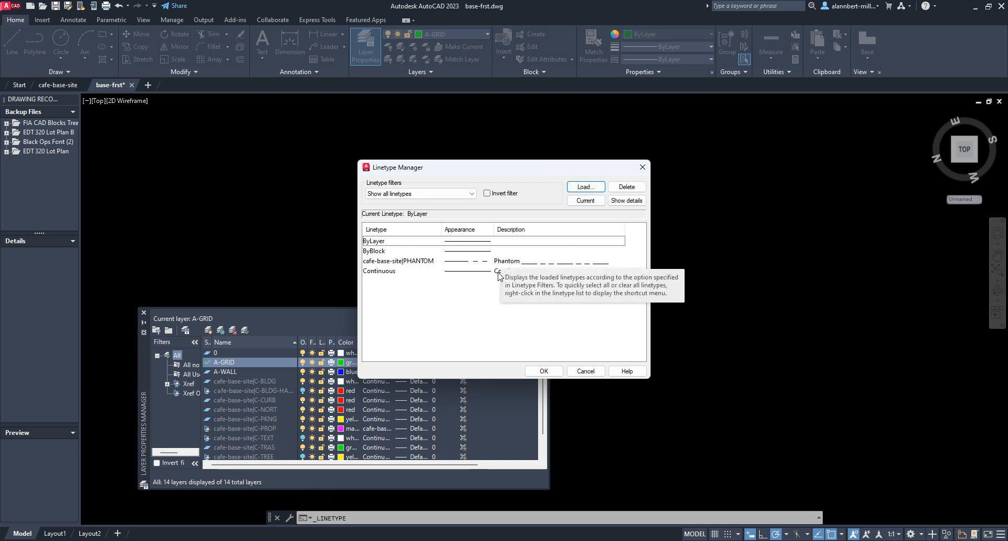
pyautogui.click(591, 187)
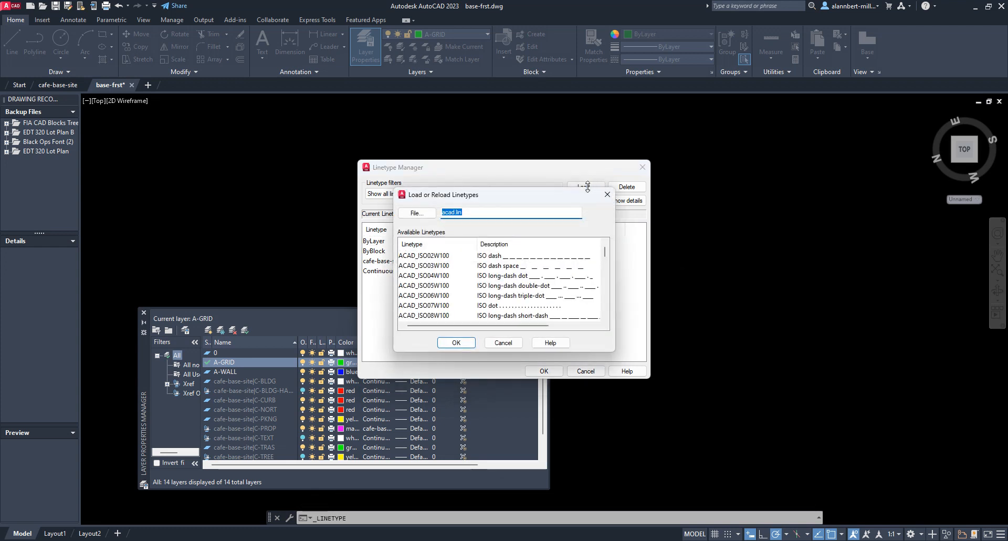
pyautogui.scroll(-1, 609, 256)
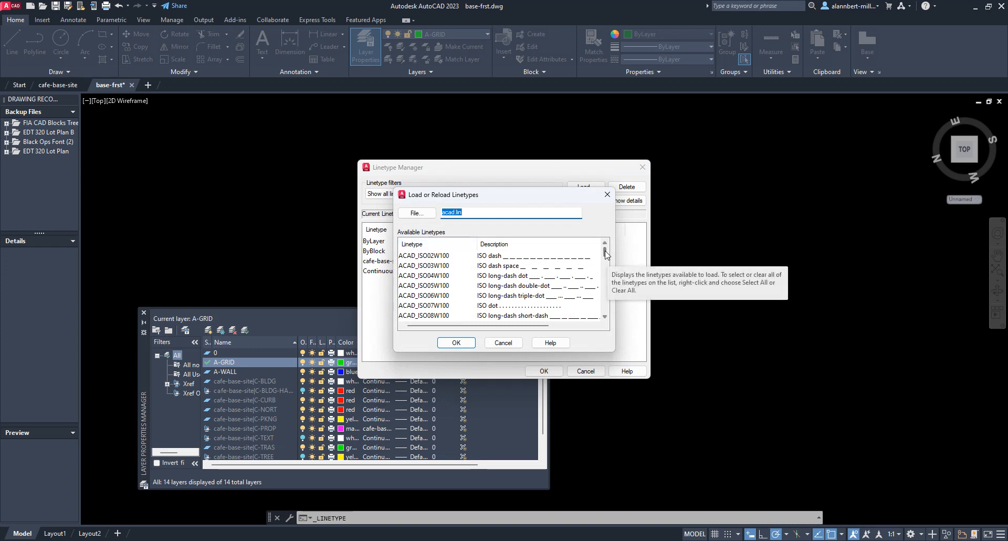
pyautogui.moveTo(606, 255); pyautogui.dragTo(606, 269)
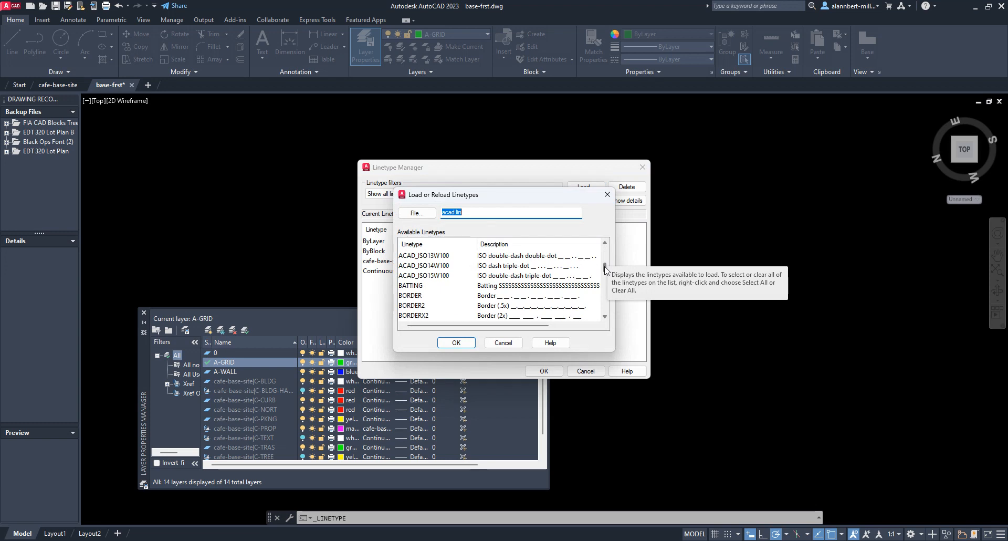
pyautogui.scroll(-1, 565, 300)
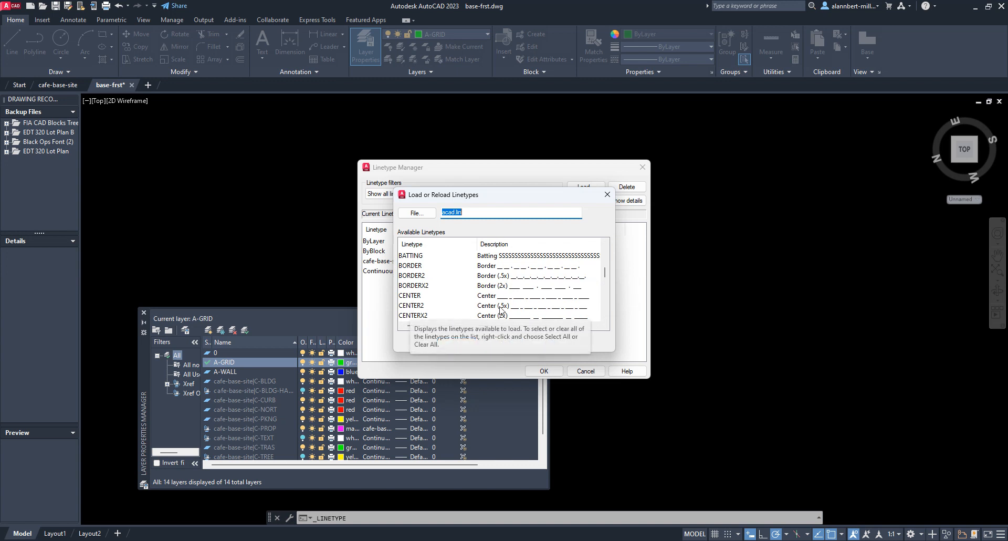
pyautogui.click(415, 297)
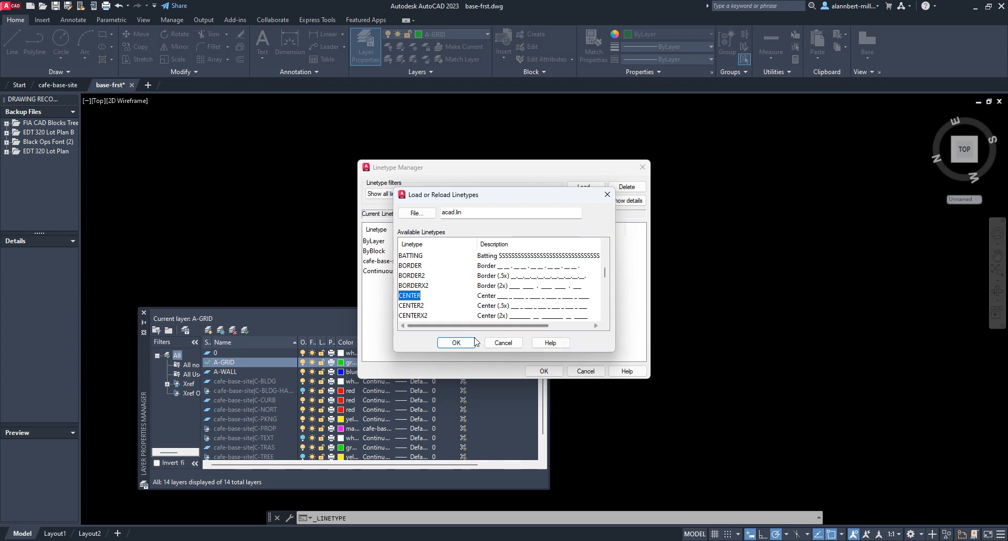
pyautogui.click(456, 343)
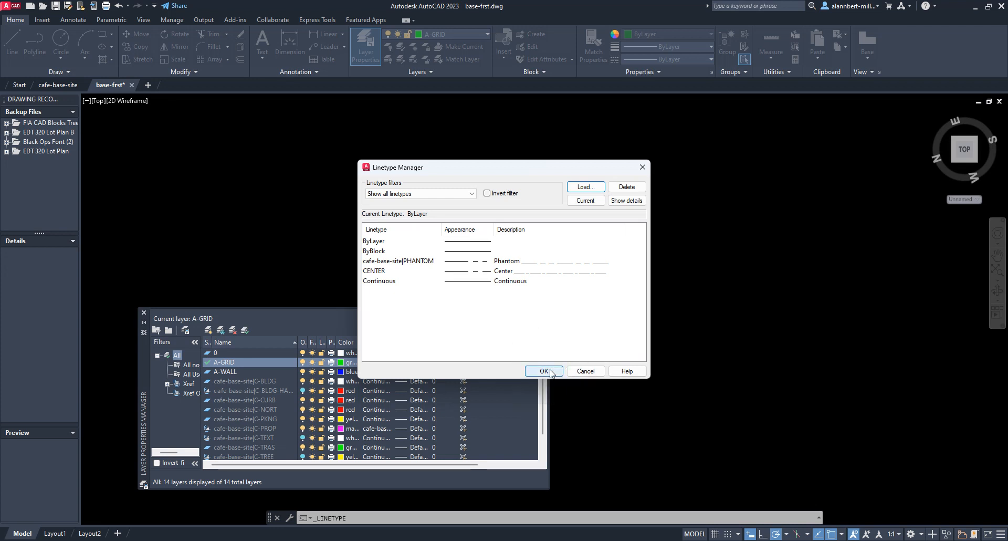
pyautogui.click(380, 272)
pyautogui.click(544, 371)
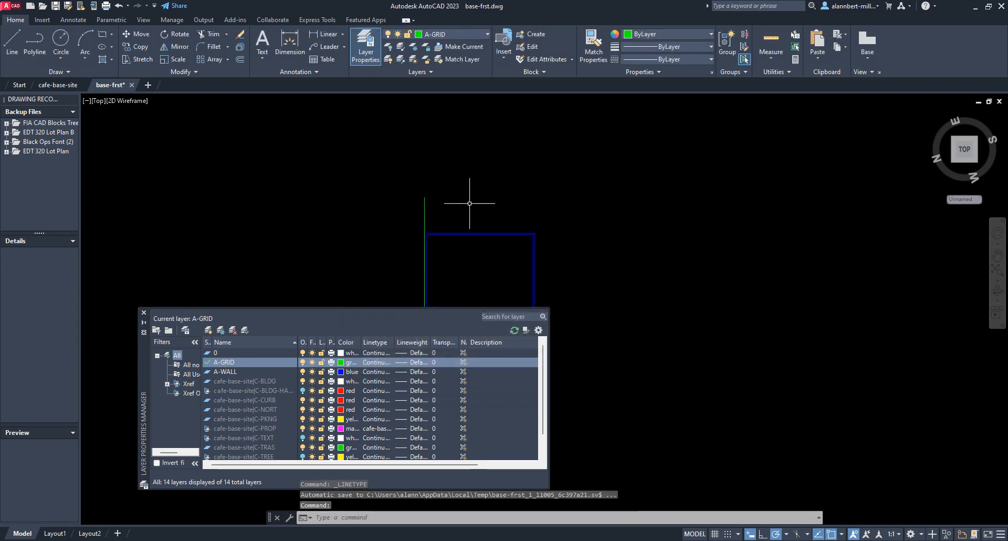
# Step: Set the global linetype scale factor (LTSCALE) to 12
pyautogui.scroll(2, 427, 217)
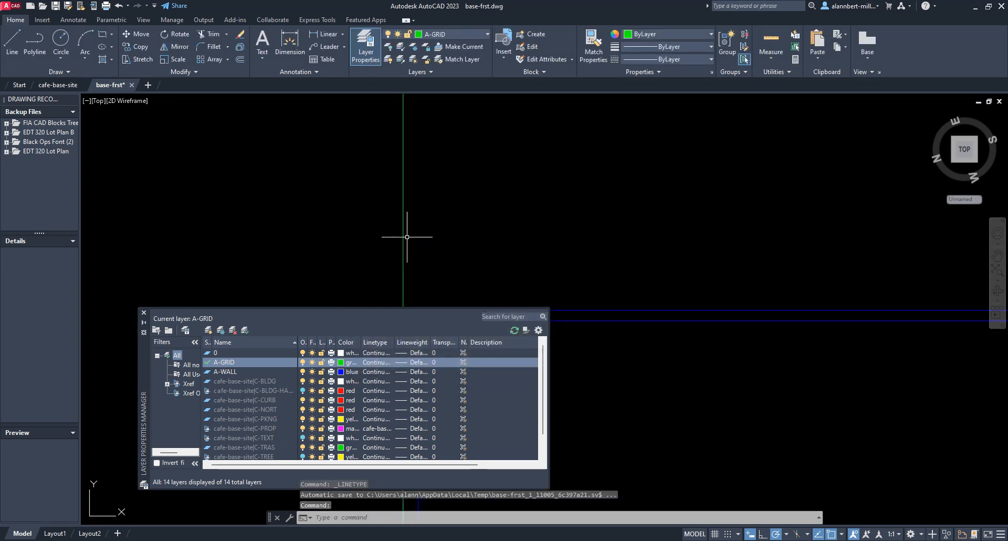
pyautogui.scroll(3, 408, 237)
pyautogui.scroll(-5, 409, 239)
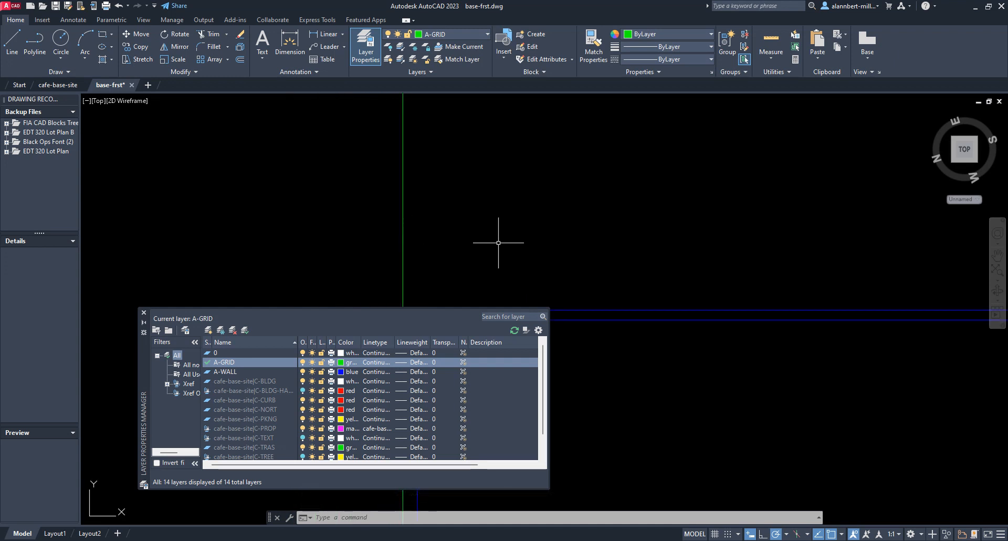
pyautogui.write('linetype scale')
pyautogui.press('Return')
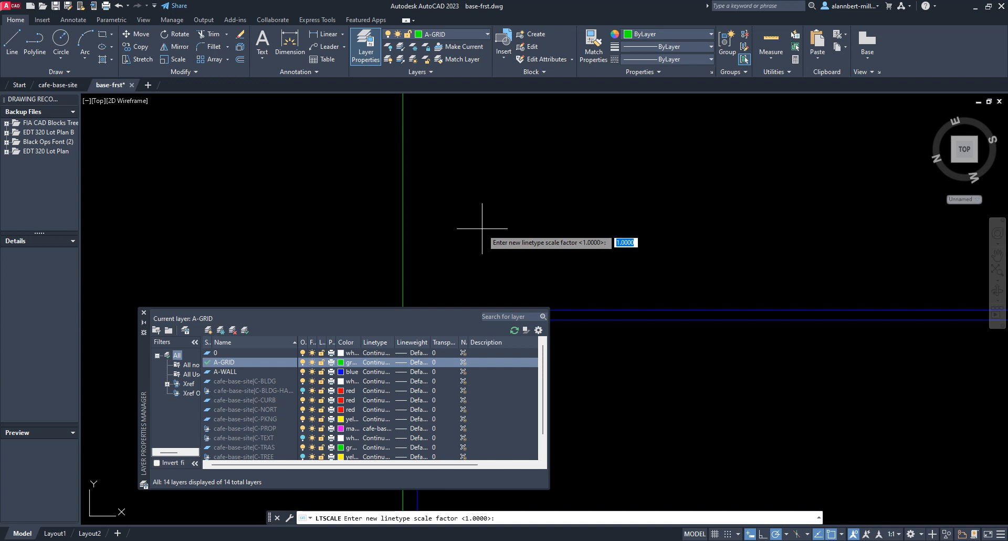
pyautogui.scroll(-4, 482, 228)
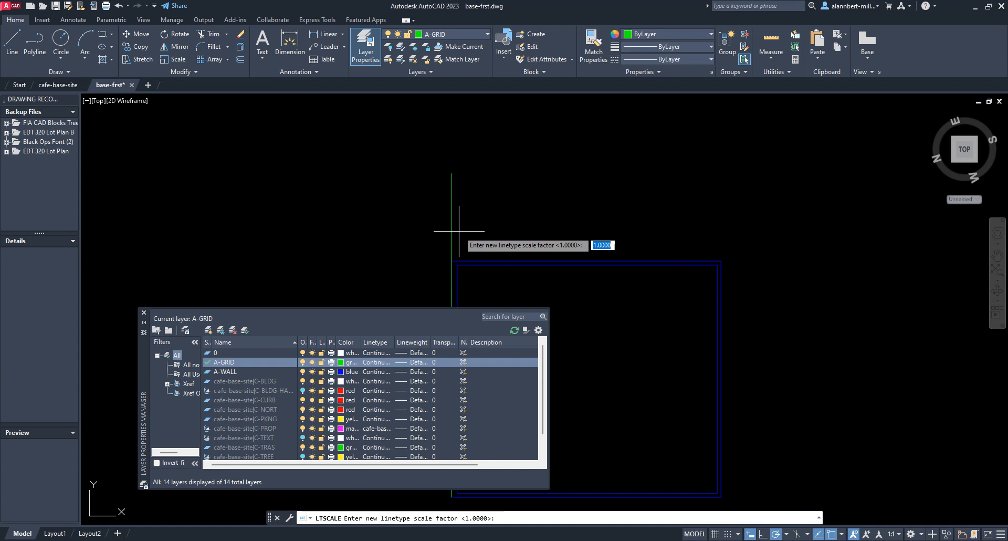
pyautogui.write('12')
pyautogui.press('Return')
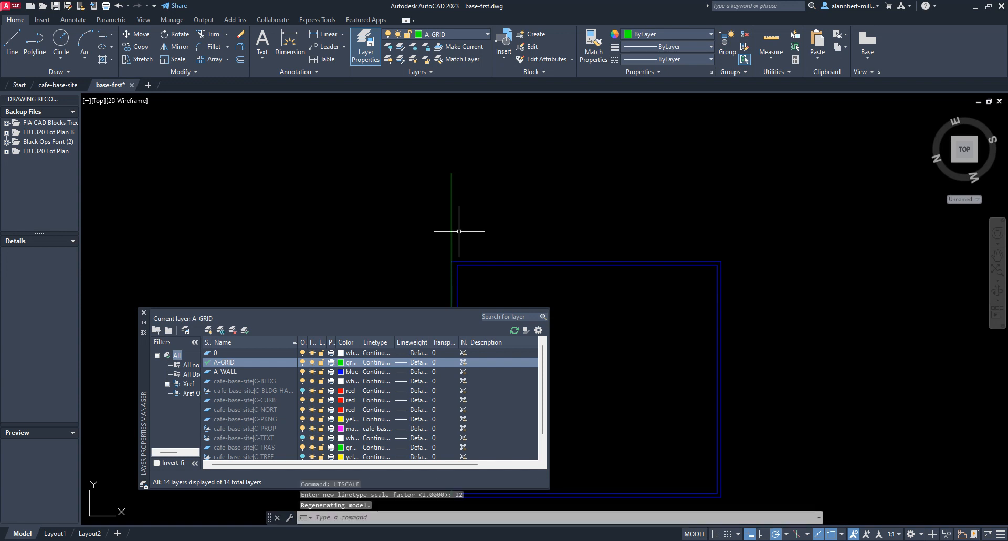
# Step: Assign the CENTER linetype to the vertical grid line at the left wall
pyautogui.click(451, 220)
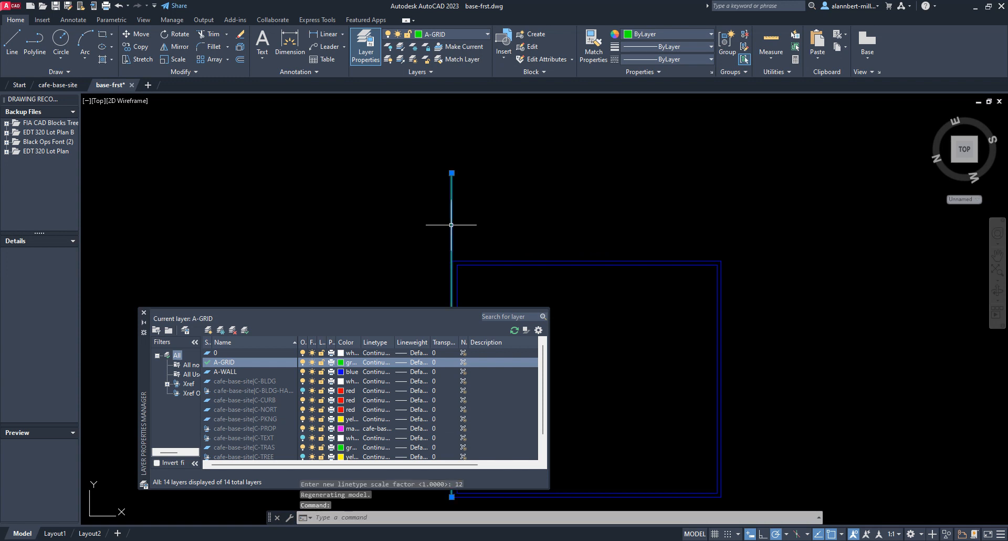
pyautogui.click(678, 60)
pyautogui.click(679, 96)
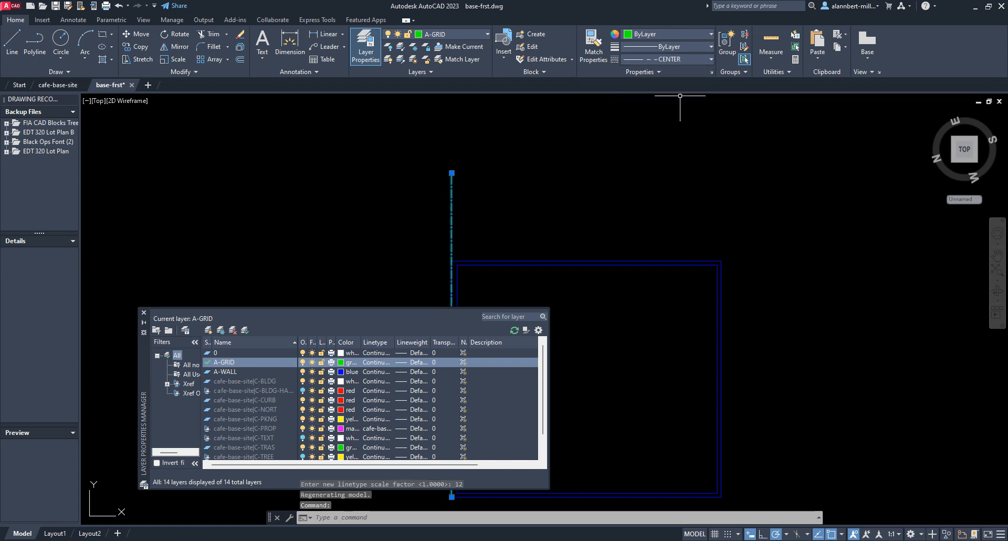
pyautogui.press('Escape')
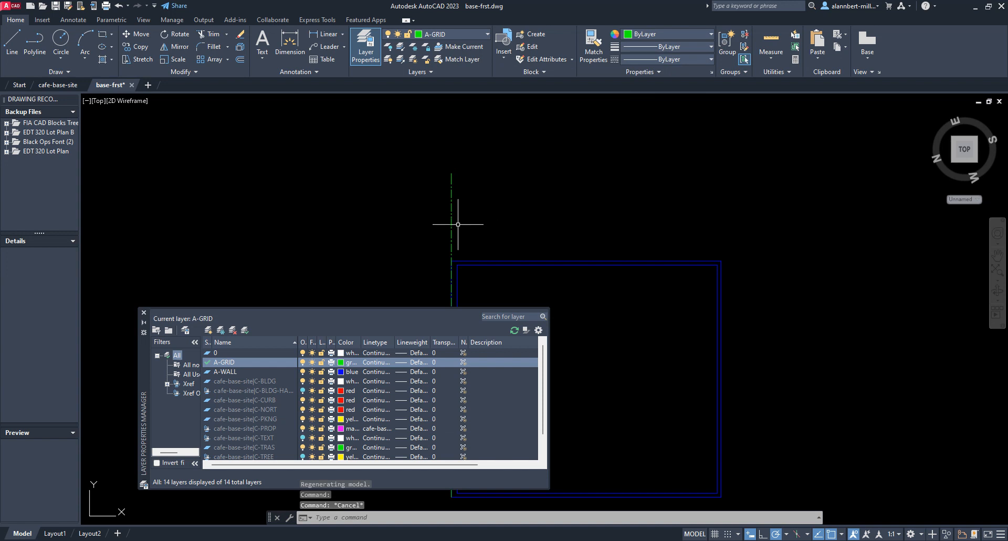
# Step: Set the global linetype scale factor (LTSCALE) to 24
pyautogui.scroll(6, 457, 224)
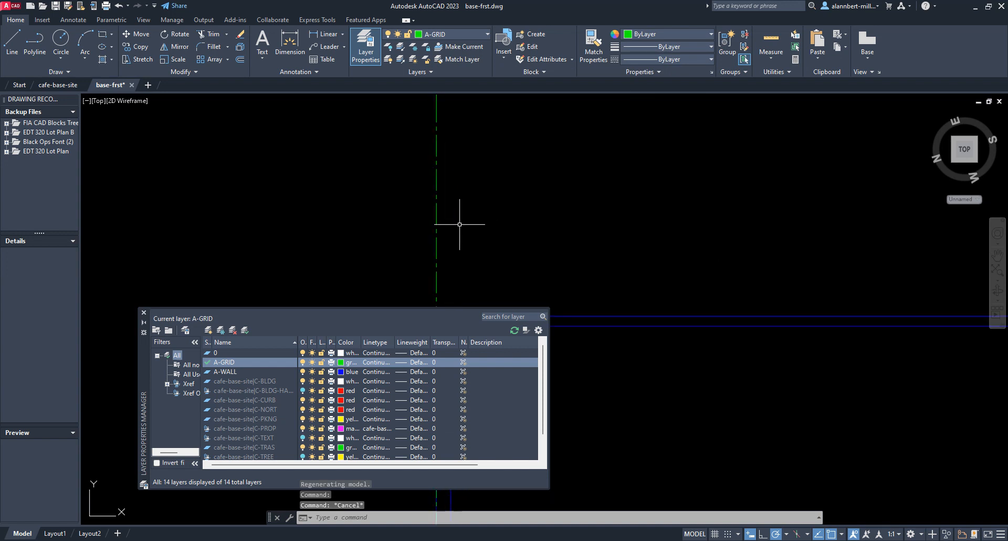
pyautogui.scroll(-2, 469, 223)
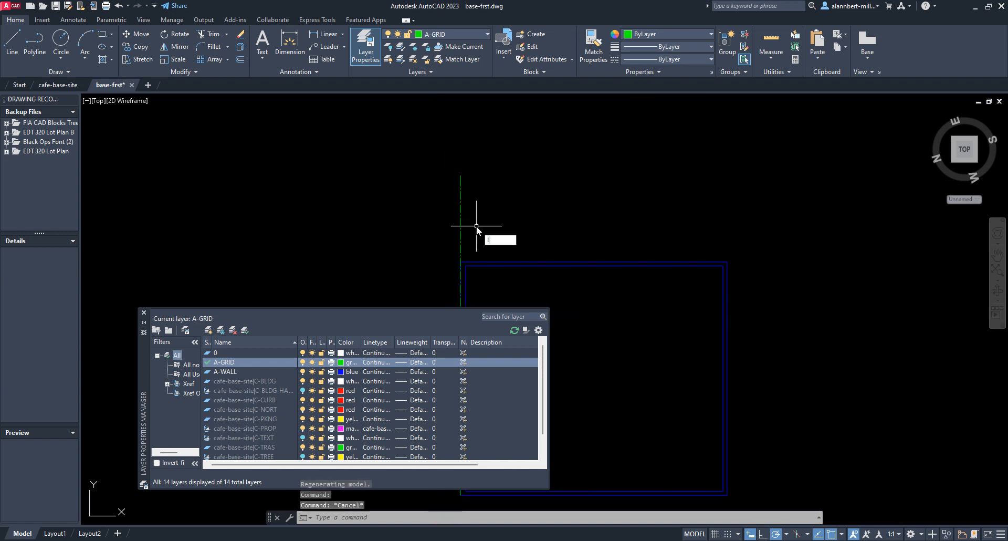
pyautogui.press('Return')
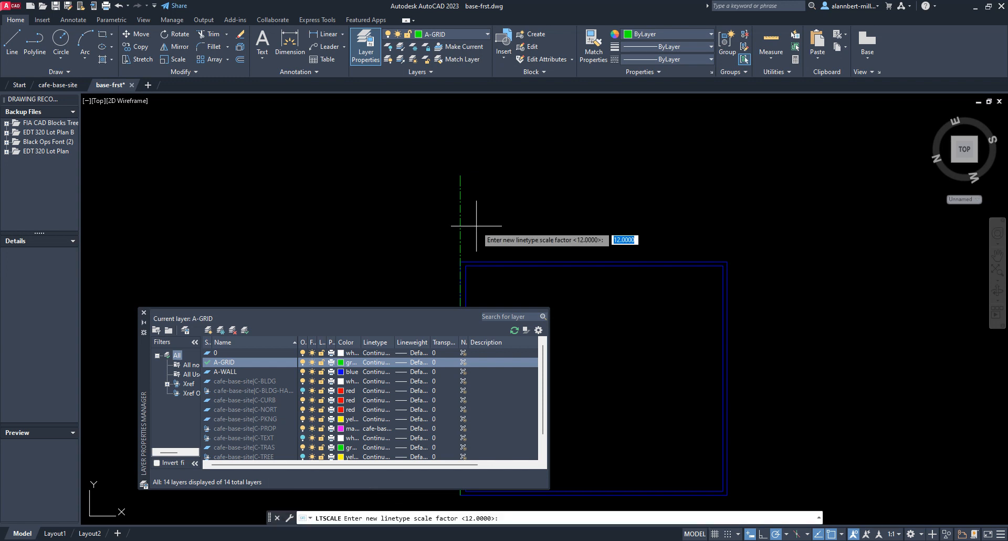
pyautogui.write('24')
pyautogui.press('Return')
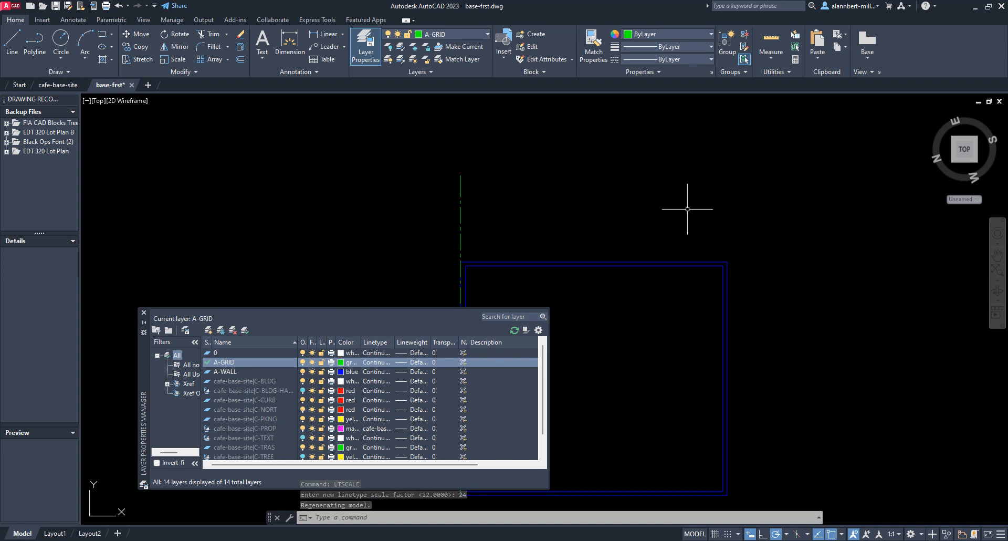
# Step: Stretch the lower end of the vertical grid line about 4 feet straight down, past the building's lower wall
pyautogui.moveTo(575, 228); pyautogui.dragTo(734, 198, button='middle')
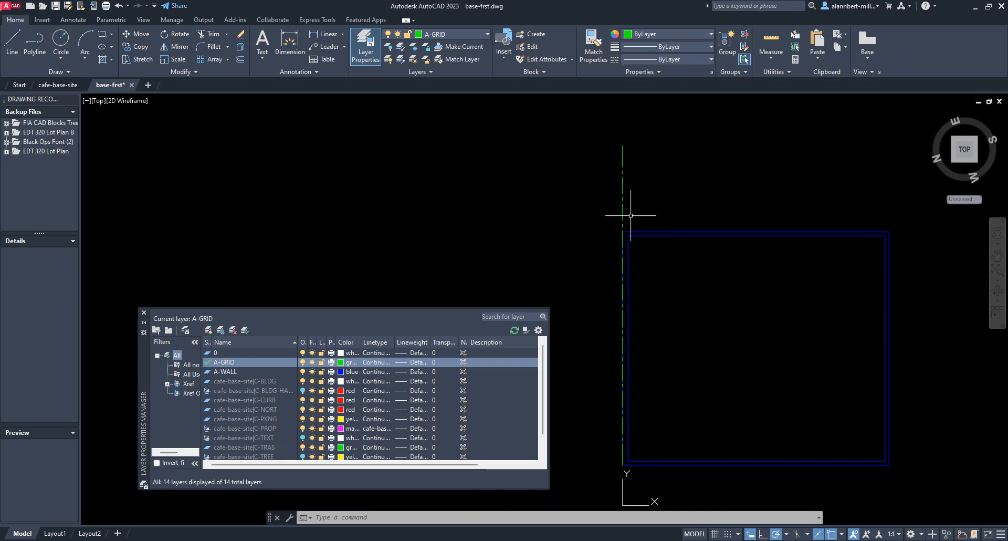
pyautogui.moveTo(680, 209); pyautogui.dragTo(653, 207, button='middle')
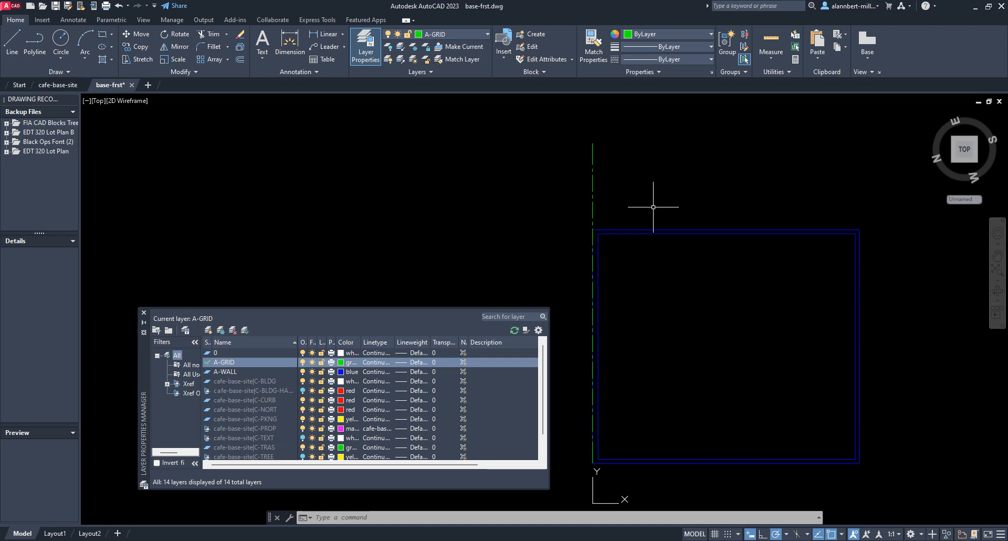
pyautogui.click(592, 213)
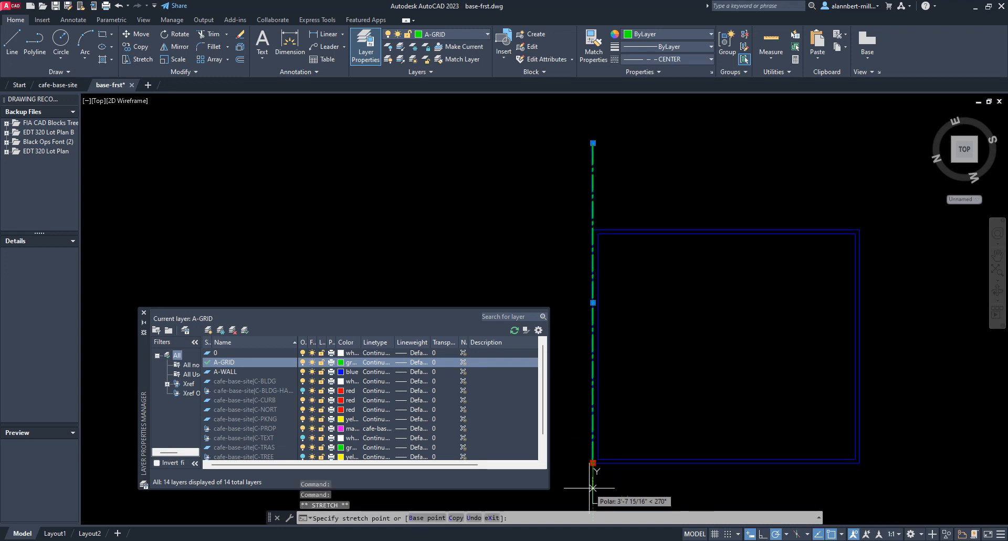
pyautogui.click(593, 463)
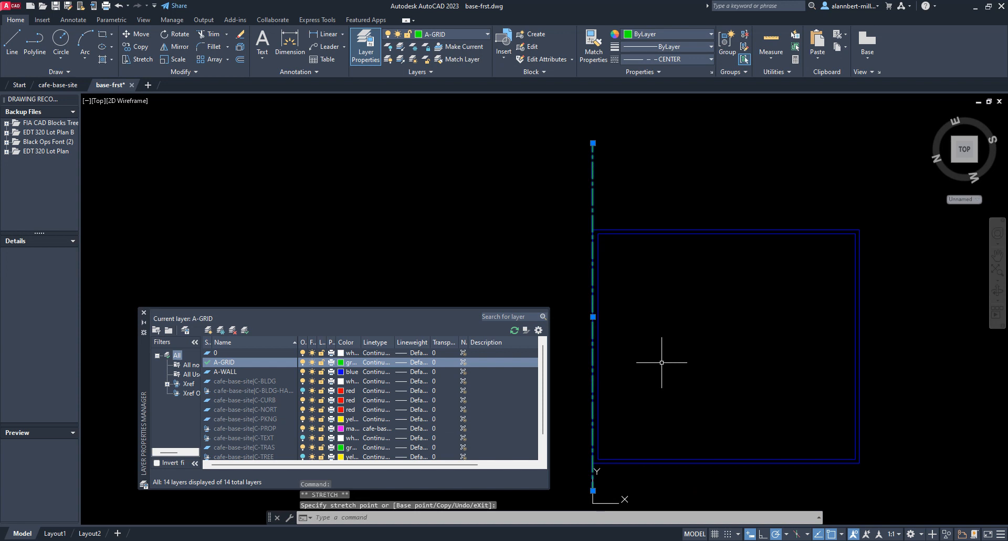
pyautogui.press('Escape')
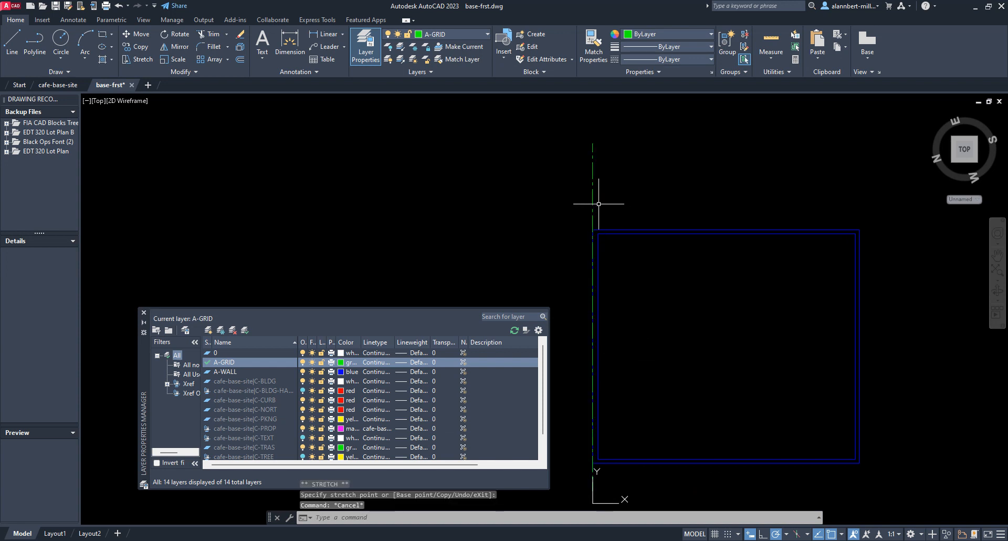
# Step: Draw a grid bubble circle with a radius of about 4'-7", centred on the upper end of the vertical grid line
pyautogui.scroll(-4, 603, 195)
pyautogui.scroll(2, 603, 184)
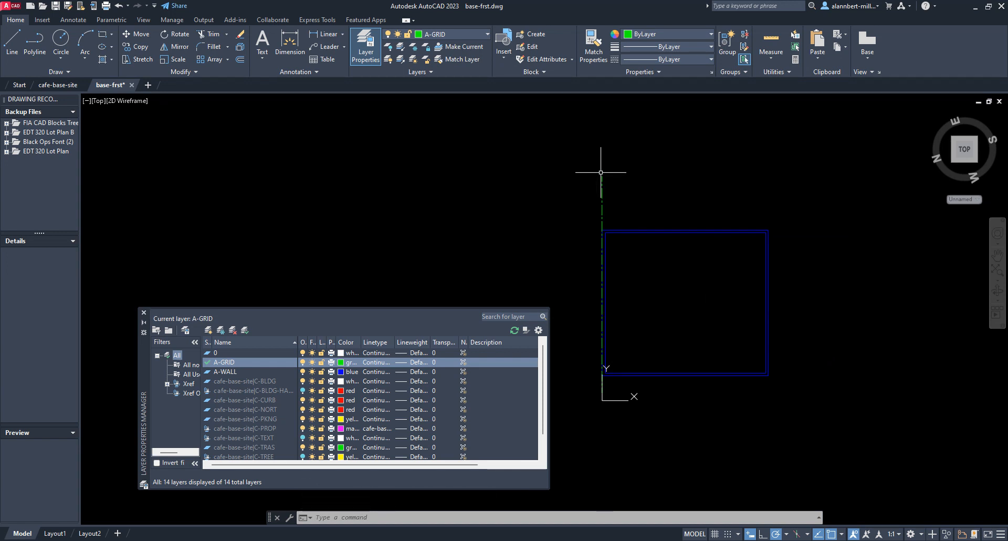
pyautogui.write('c')
pyautogui.press('Return')
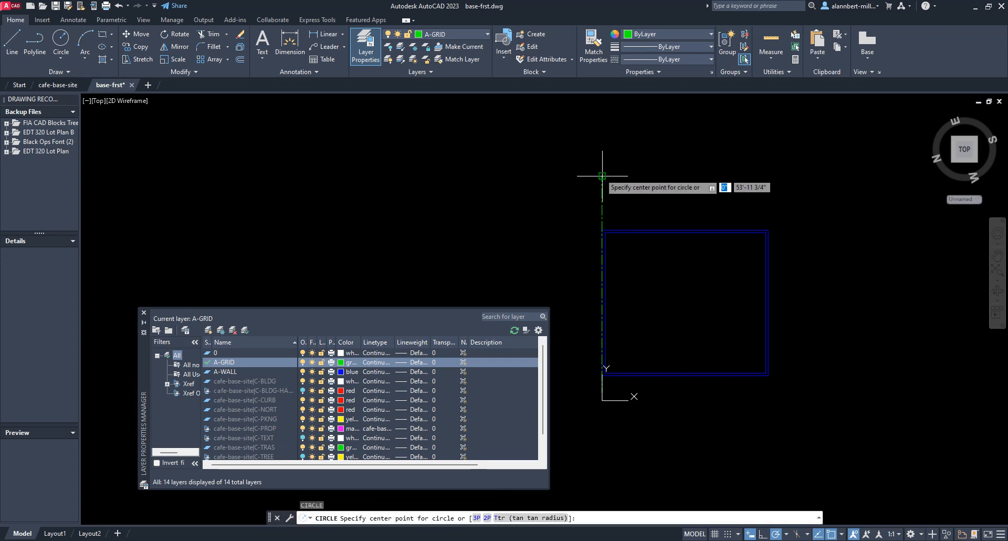
pyautogui.click(603, 176)
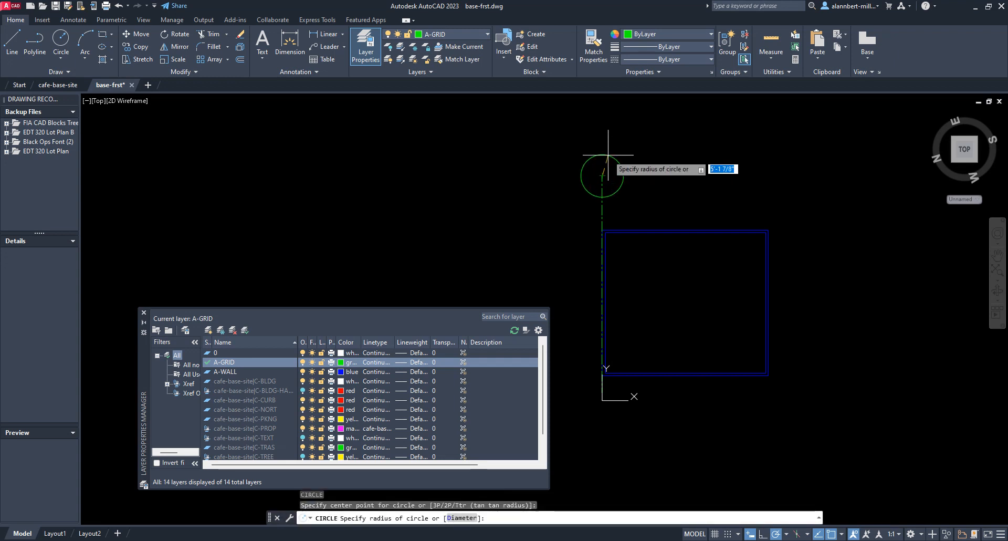
pyautogui.click(613, 192)
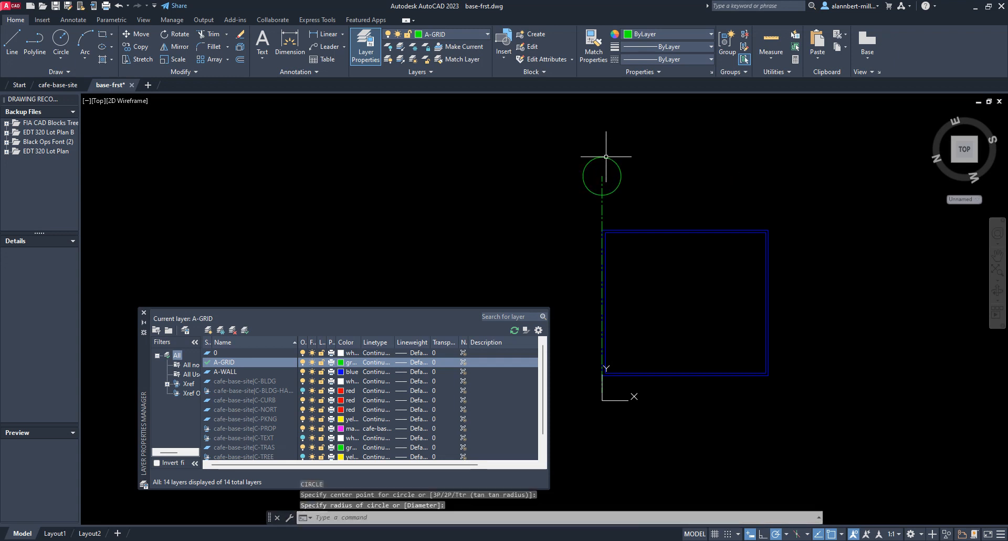
# Step: Move the circle up from its bottom quadrant to the grid line's upper endpoint, so it sits on top of the line
pyautogui.write('m')
pyautogui.press('Return')
pyautogui.click(614, 191)
pyautogui.press('Return')
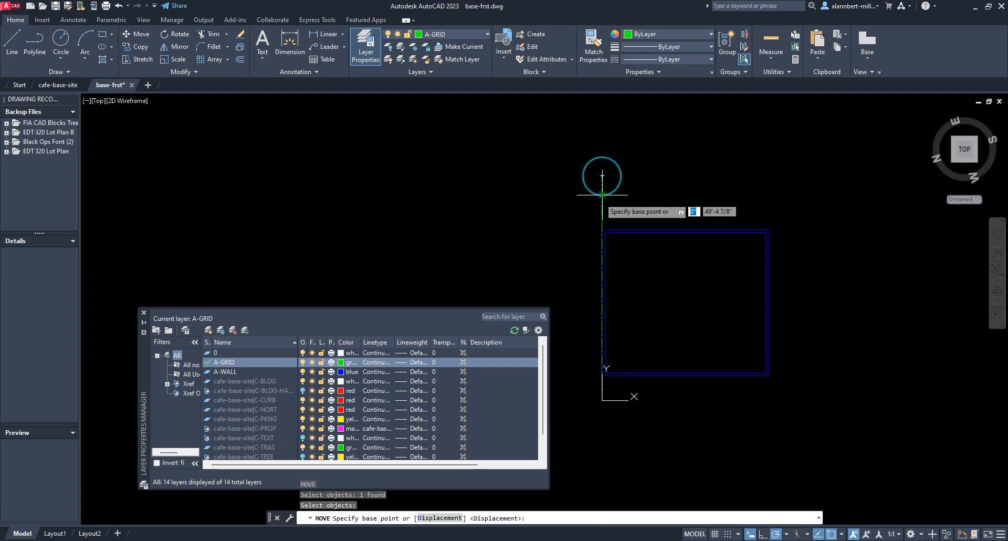
pyautogui.click(602, 195)
pyautogui.click(602, 174)
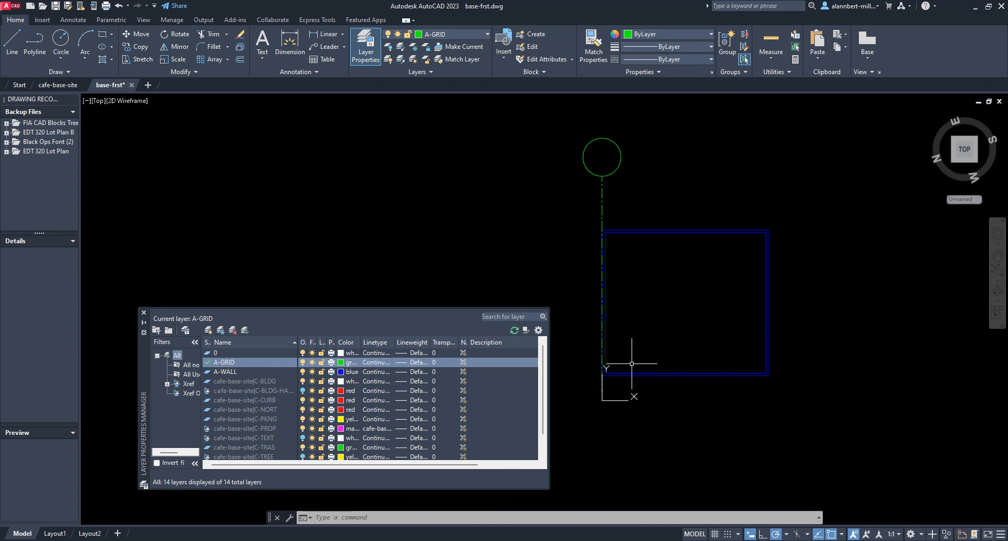
pyautogui.scroll(2, 636, 350)
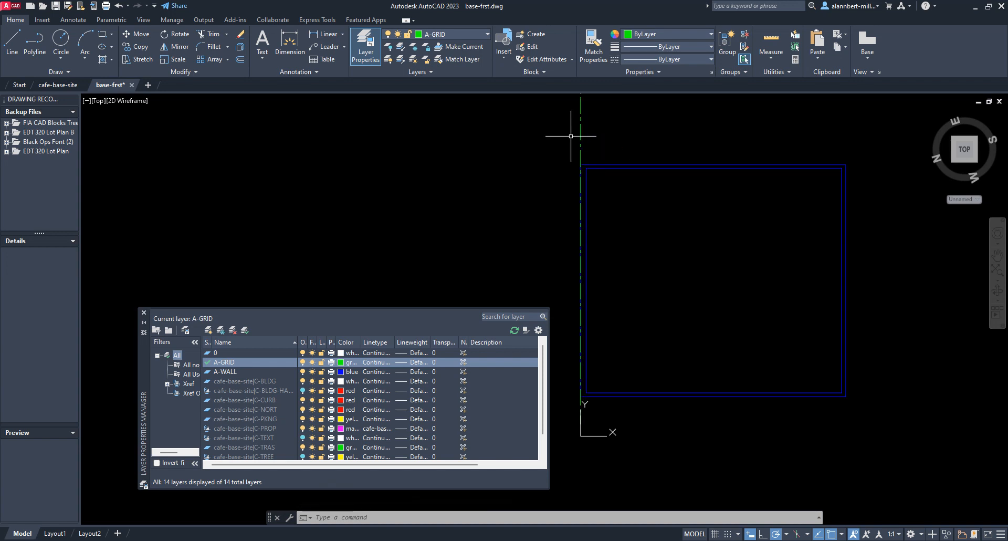
pyautogui.scroll(-2, 589, 151)
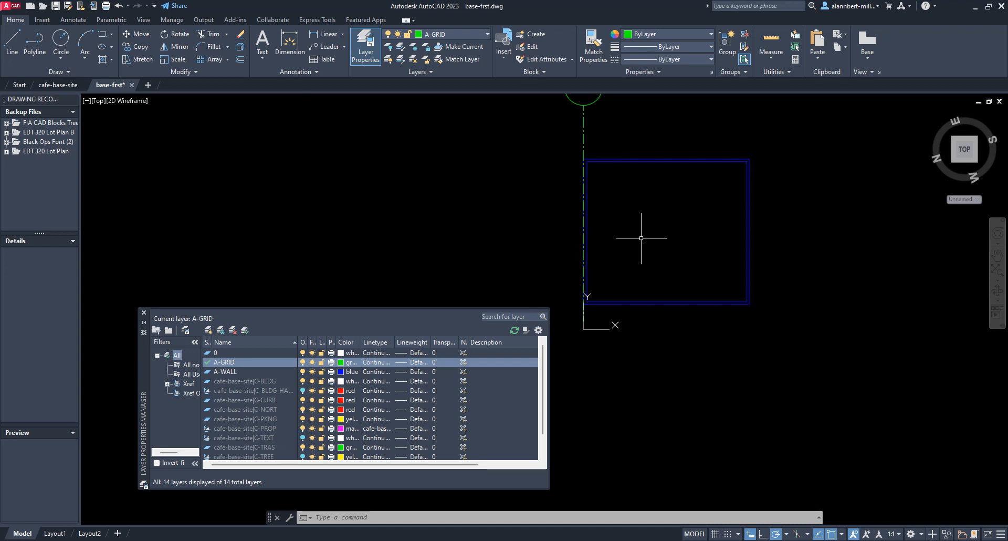
pyautogui.moveTo(641, 237); pyautogui.dragTo(641, 313, button='middle')
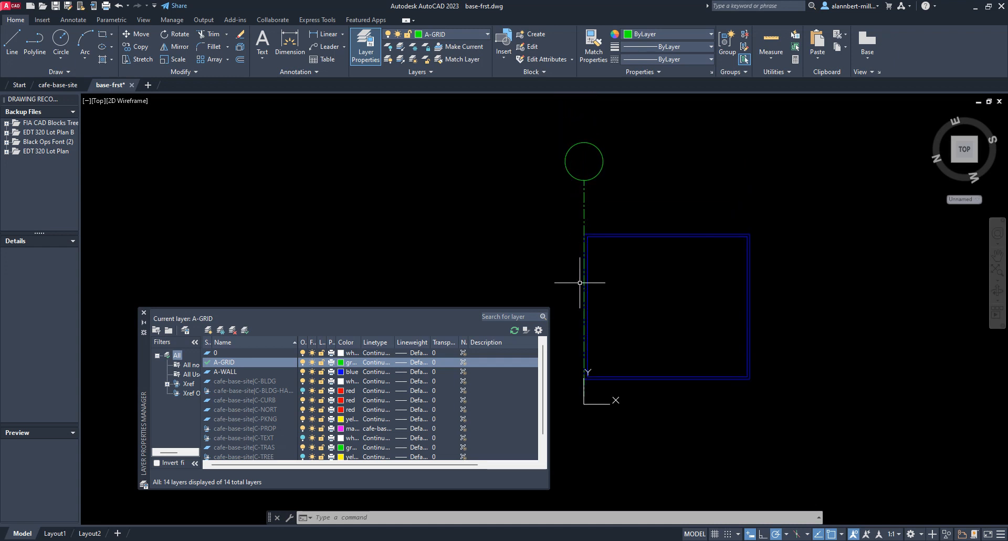